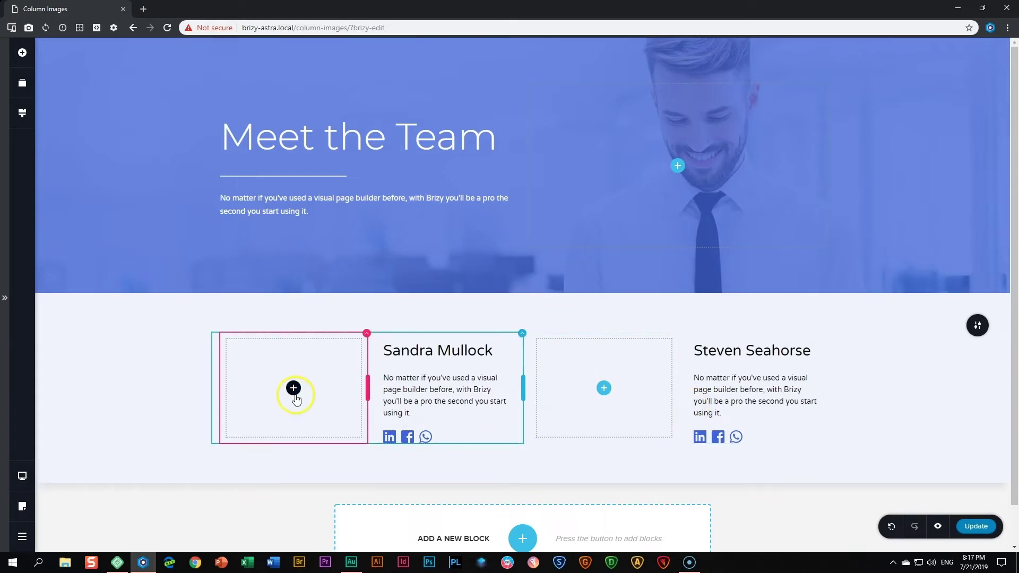
# Step: Set Sandra Mullock's image column background to the woman's portrait from the Media Library
pyautogui.click(367, 334)
pyautogui.click(300, 312)
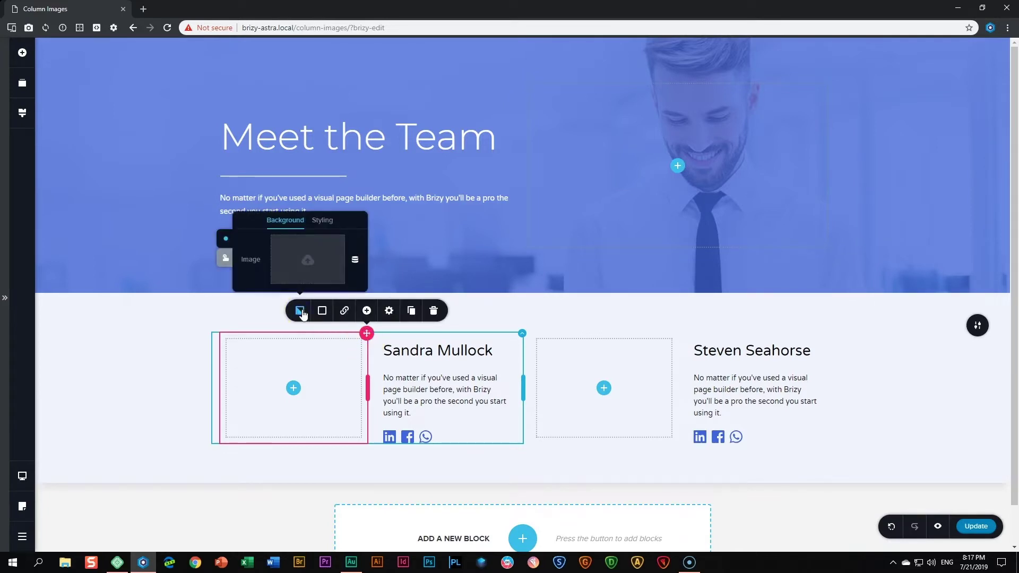
pyautogui.click(303, 272)
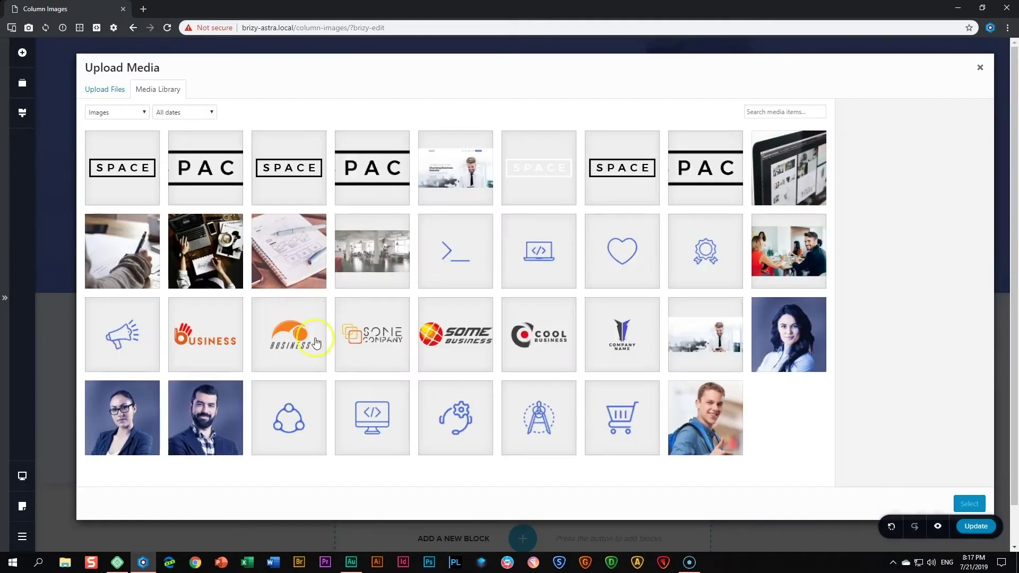
pyautogui.click(796, 334)
pyautogui.click(968, 503)
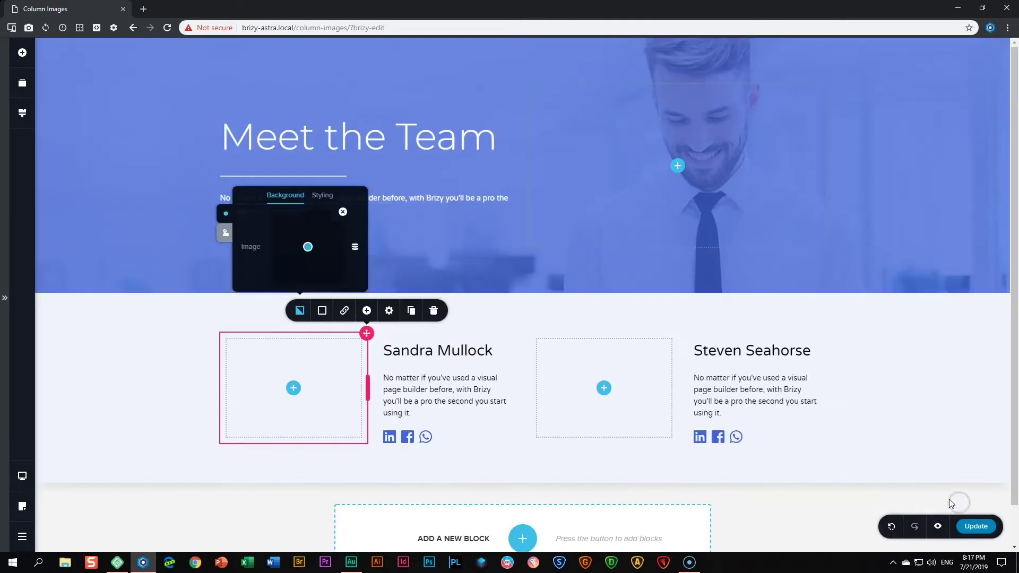
# Step: Give Steven Seahorse's image column the bearded man's portrait as background, then save the page
pyautogui.click(677, 335)
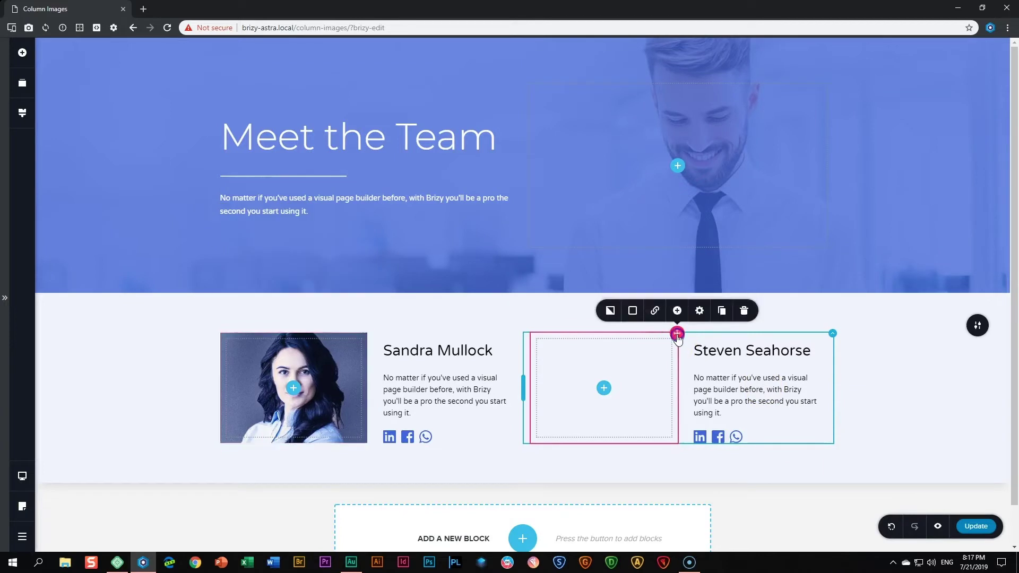
pyautogui.click(610, 311)
pyautogui.click(616, 262)
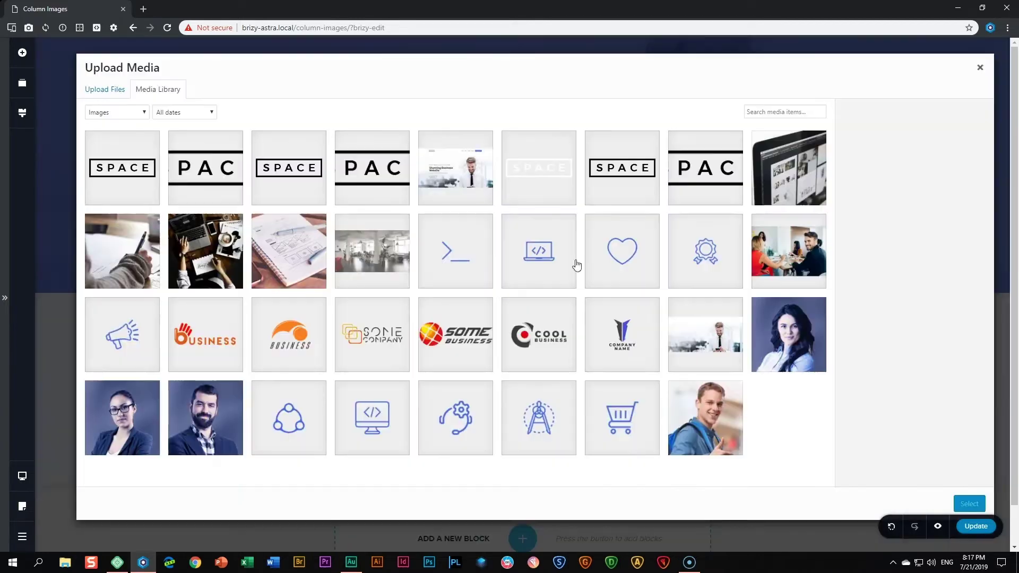
pyautogui.click(187, 417)
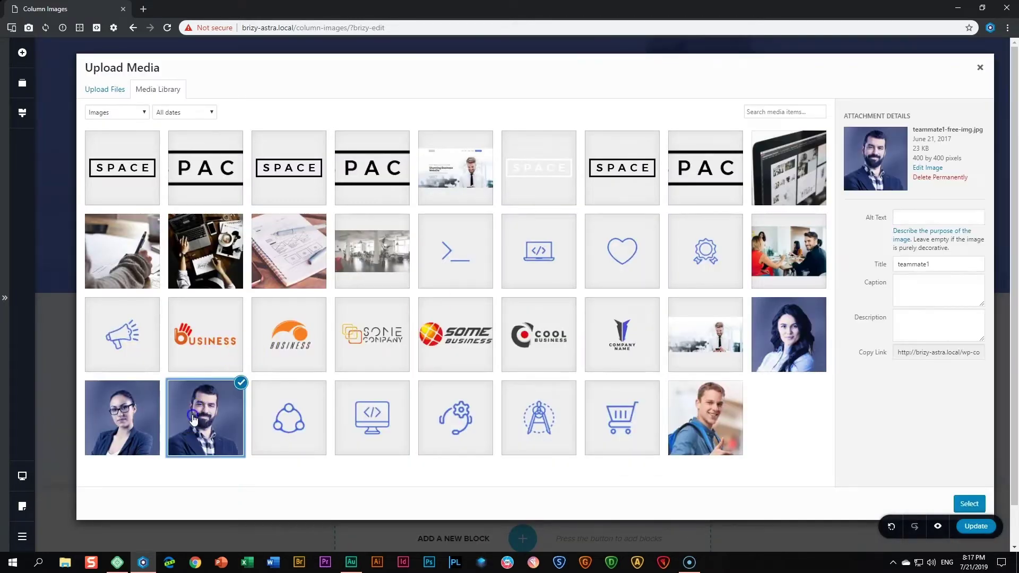
pyautogui.click(969, 504)
pyautogui.click(942, 414)
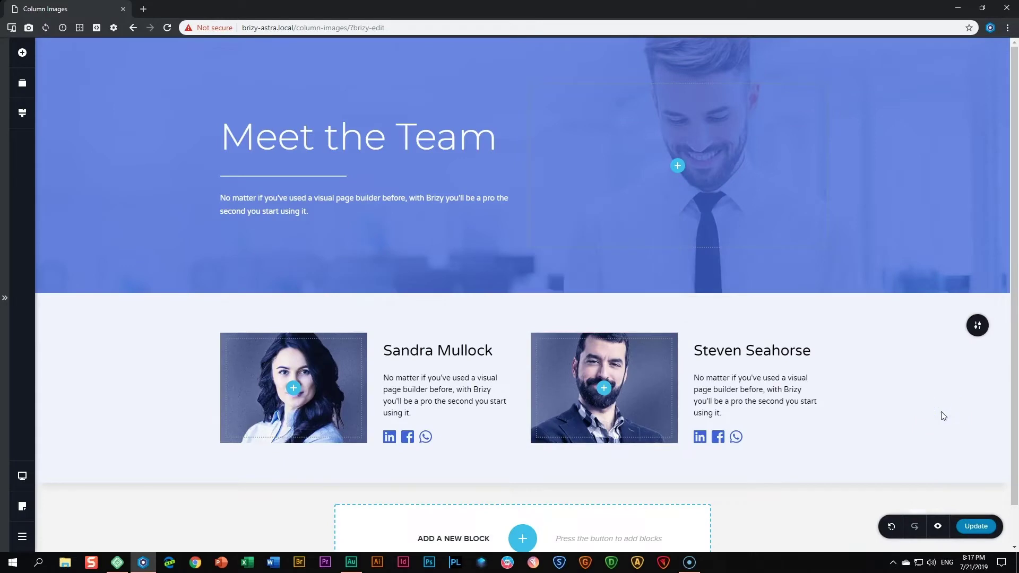
pyautogui.click(966, 526)
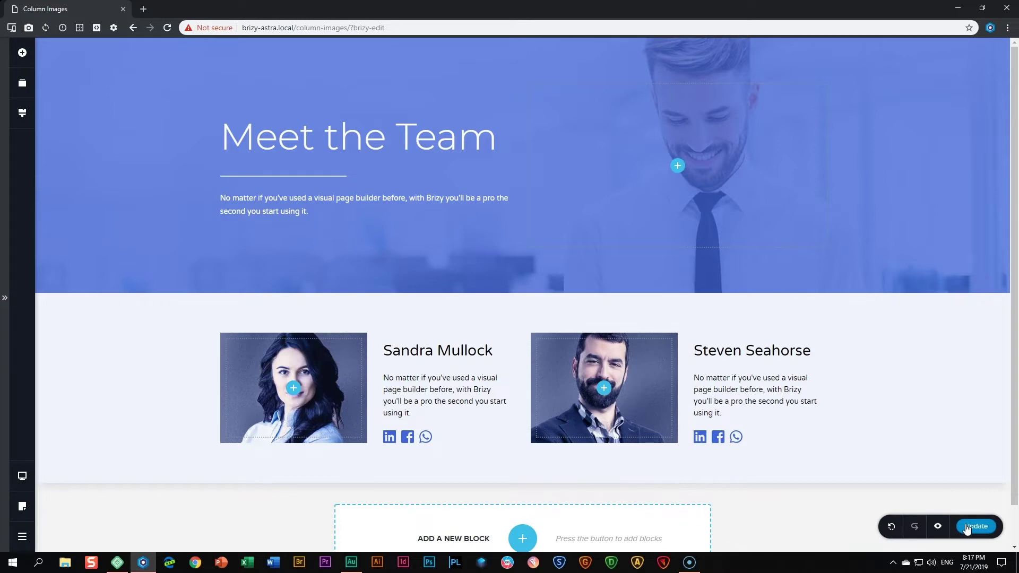
# Step: Open a live preview of the page in a new tab
pyautogui.click(938, 527)
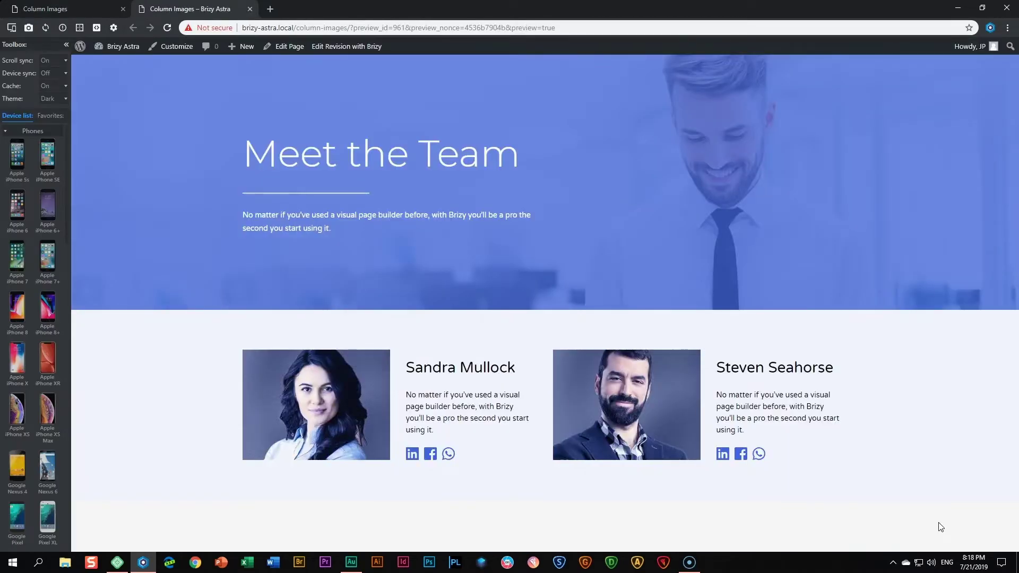
# Step: Preview the page on an Apple iPad, rotating to landscape and back to portrait
pyautogui.scroll(-8, 24, 412)
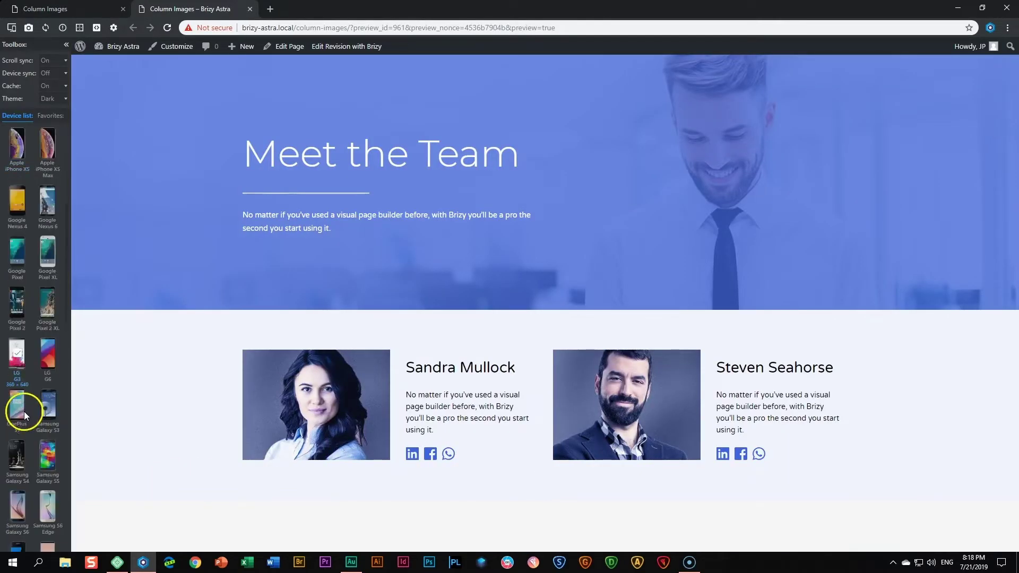
pyautogui.scroll(-5, 24, 412)
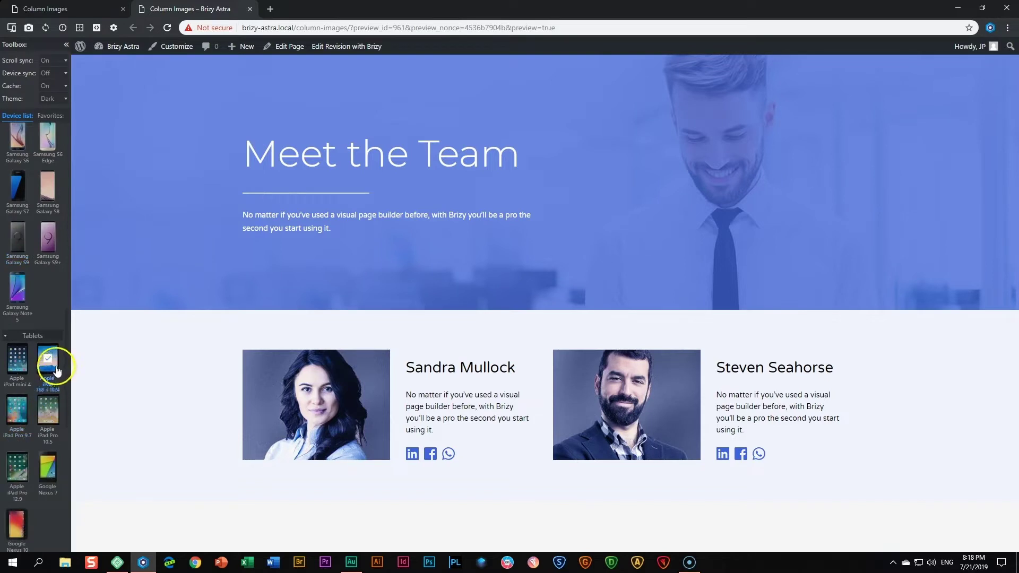
pyautogui.click(53, 364)
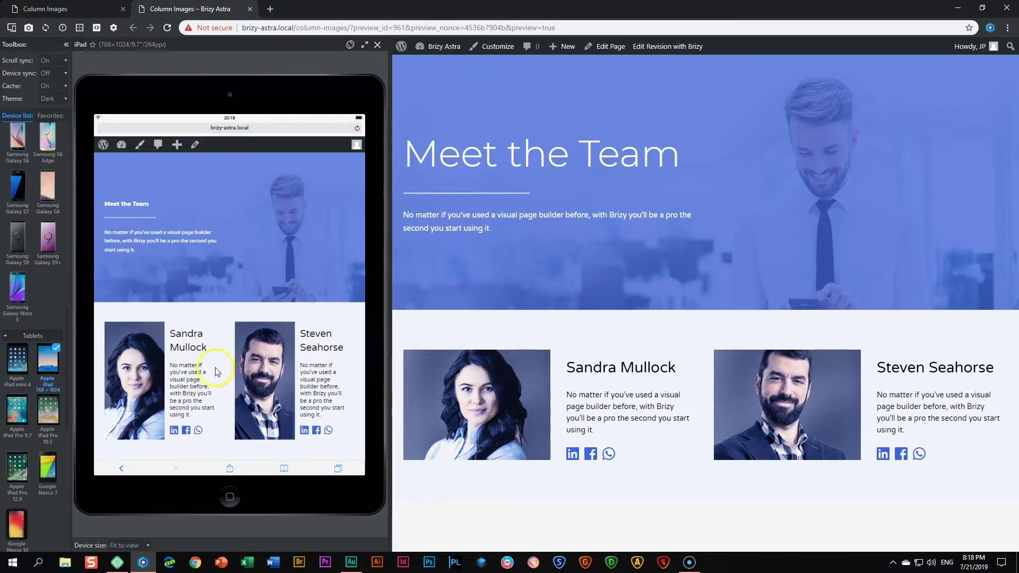
pyautogui.click(350, 45)
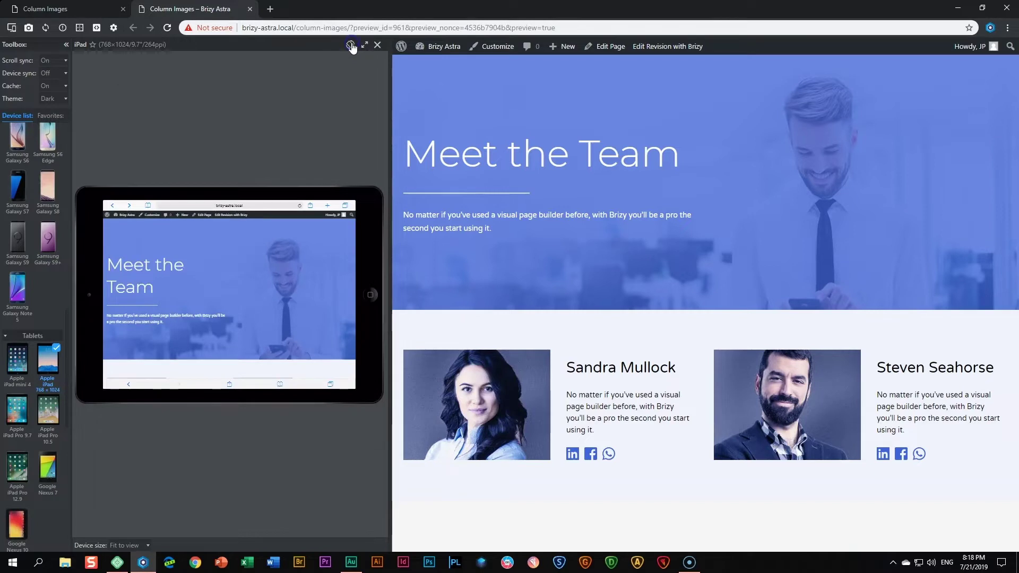
pyautogui.scroll(-1, 274, 266)
pyautogui.scroll(1, 274, 266)
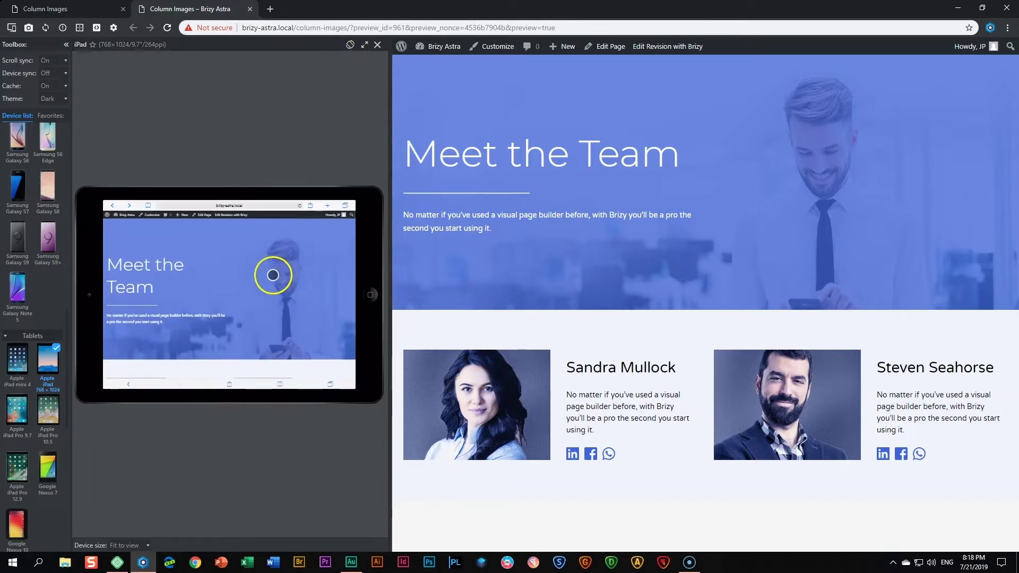
pyautogui.click(351, 45)
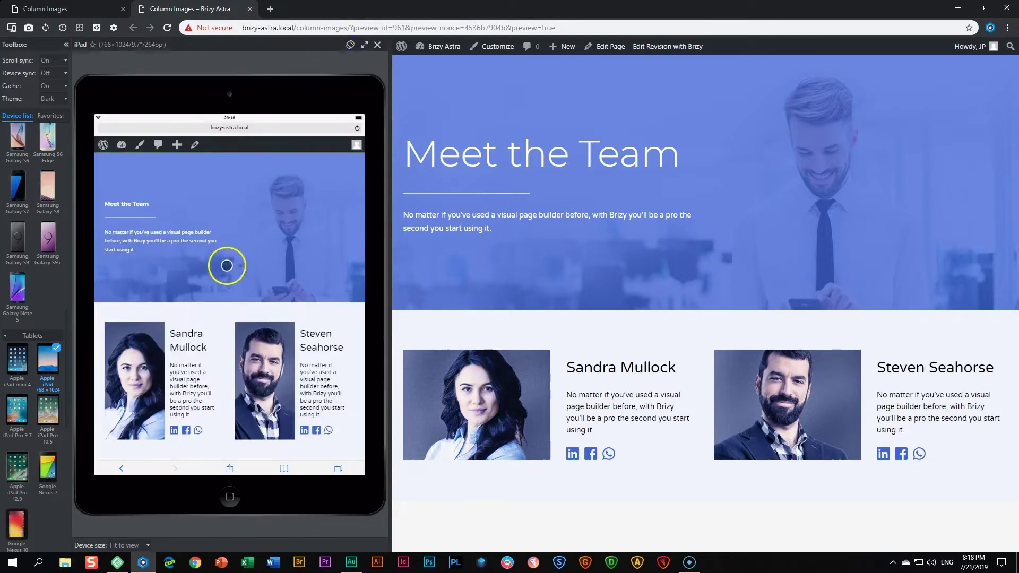
pyautogui.scroll(4, 32, 307)
# Step: Preview the page on a OnePlus 5T phone and scroll through the team members
pyautogui.click(20, 246)
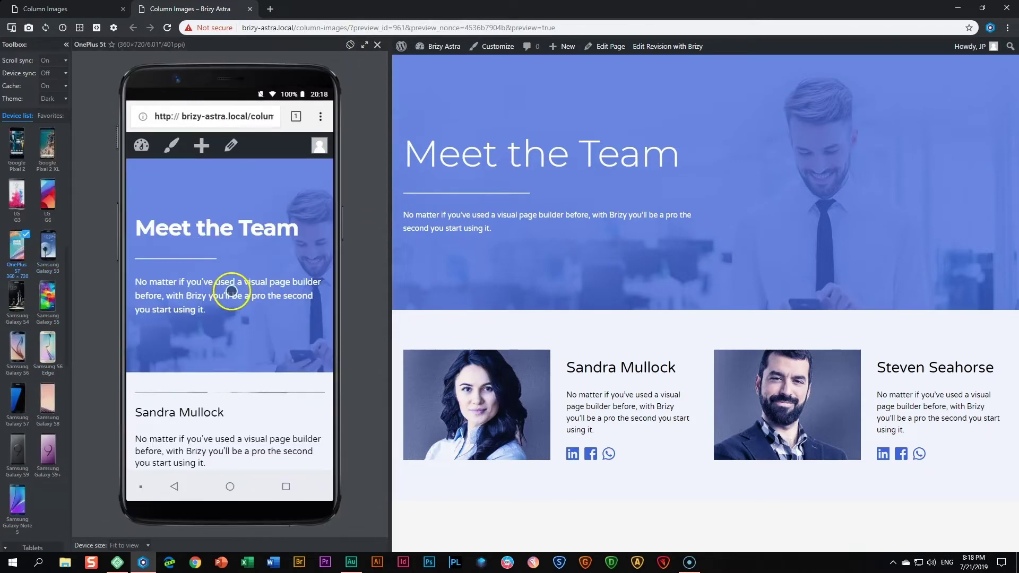
pyautogui.scroll(-3, 230, 297)
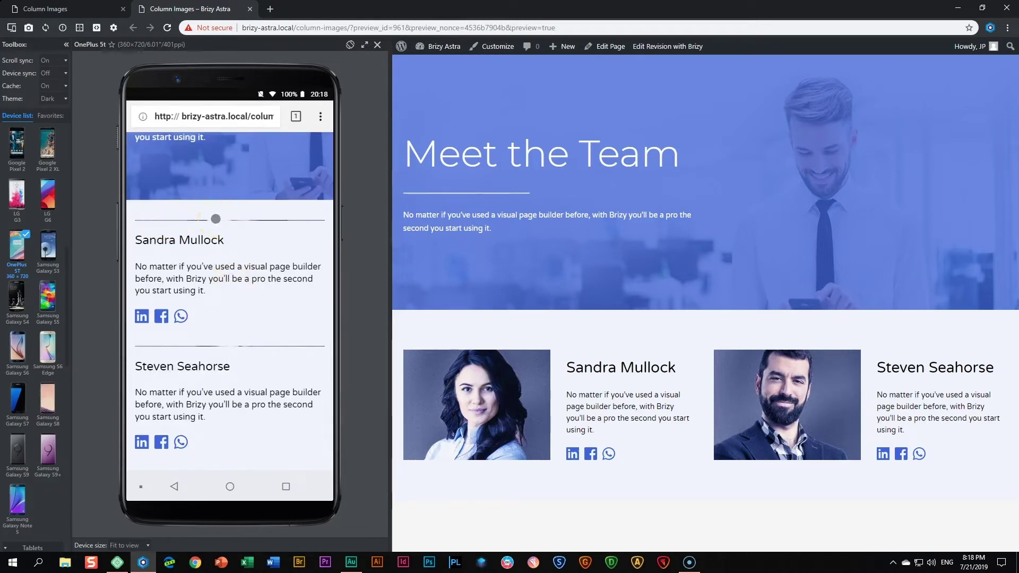
pyautogui.moveTo(212, 219)
pyautogui.mouseDown()
pyautogui.moveTo(141, 218)
pyautogui.moveTo(184, 213)
pyautogui.moveTo(227, 359)
pyautogui.moveTo(180, 339)
pyautogui.moveTo(296, 351)
pyautogui.moveTo(187, 102)
pyautogui.mouseUp()
# Step: Inspect Sandra Mullock's image column in the mobile layout, then return the editor to desktop
pyautogui.click(77, 9)
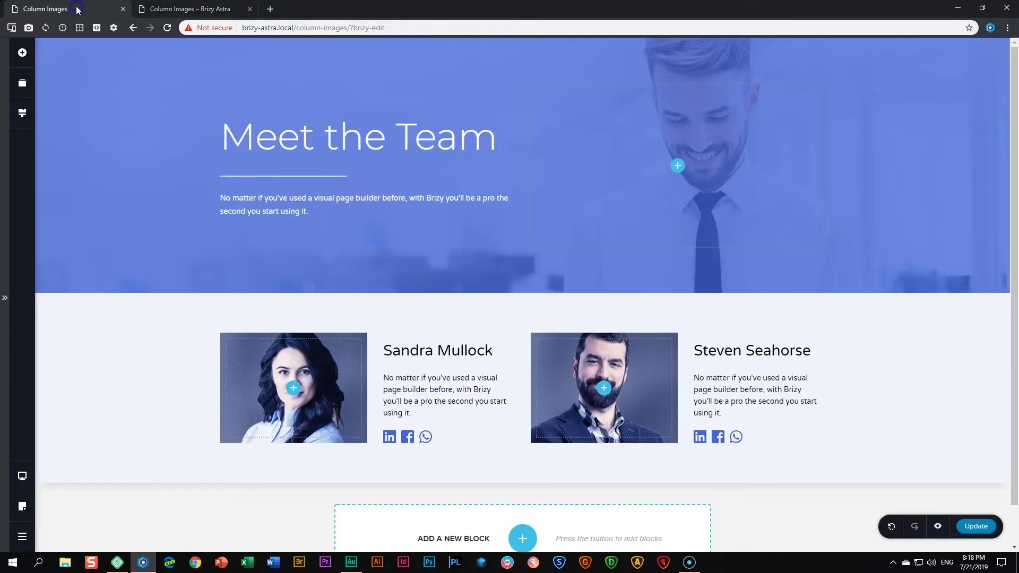
pyautogui.click(23, 476)
pyautogui.click(76, 491)
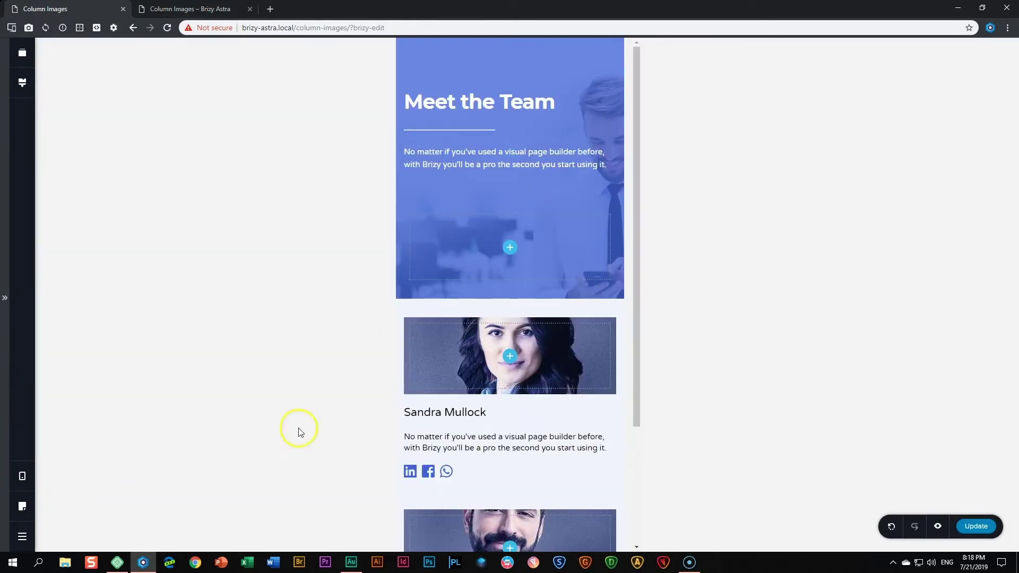
pyautogui.scroll(-3, 566, 397)
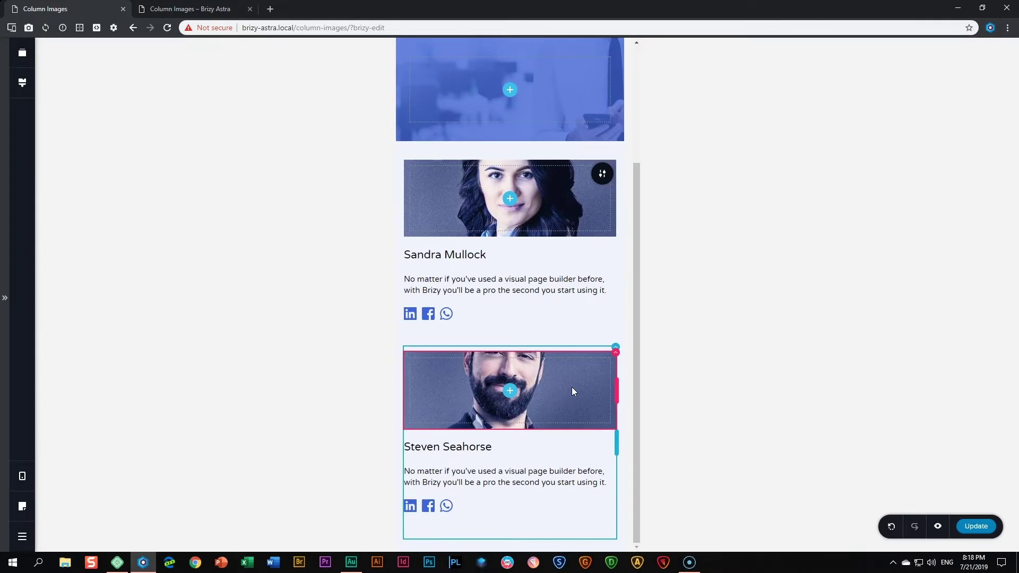
pyautogui.click(542, 182)
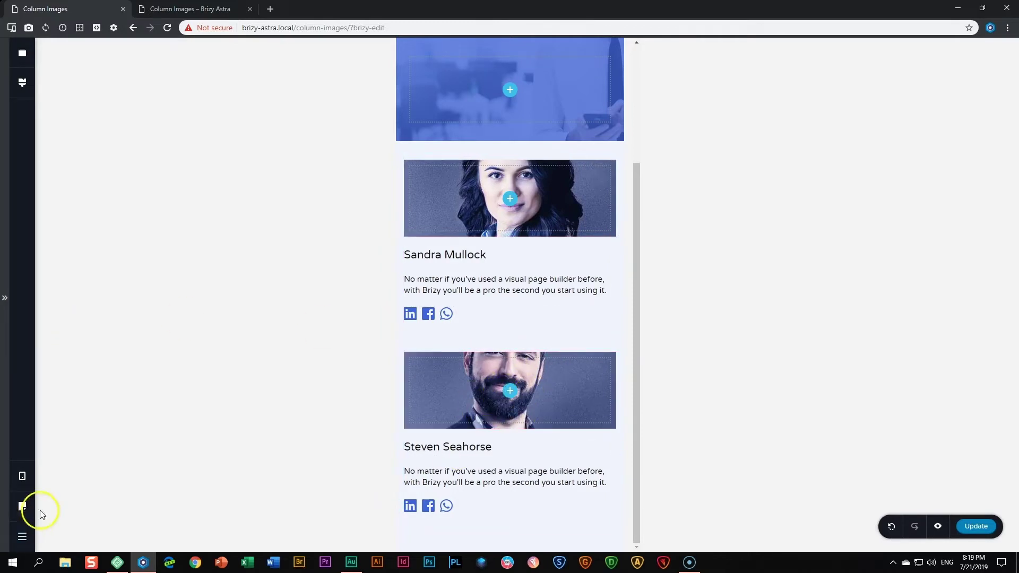
pyautogui.click(22, 476)
pyautogui.click(77, 442)
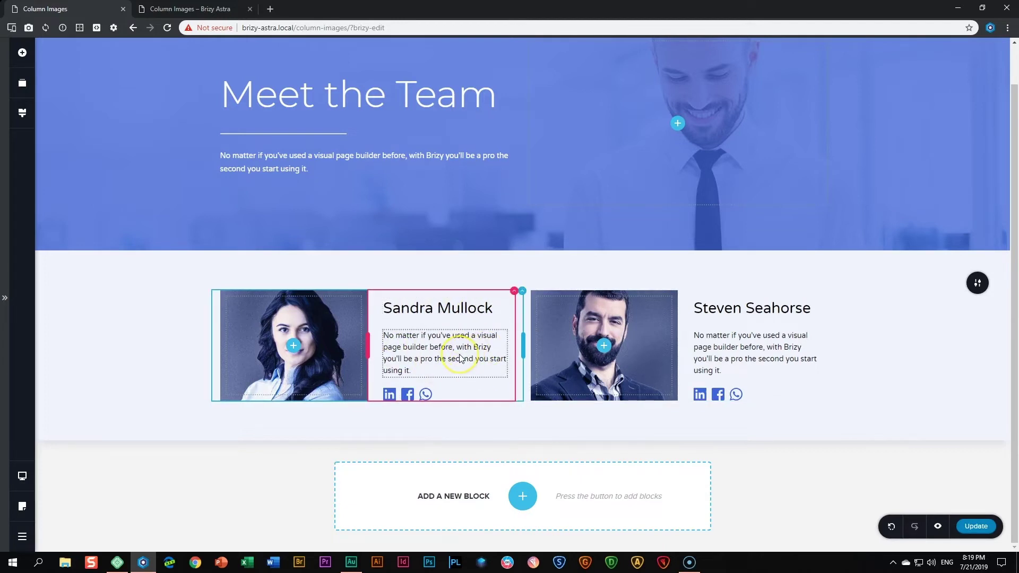
# Step: Add a spacer below Sandra Mullock's social icons, save, and reload the preview tab
pyautogui.click(22, 52)
pyautogui.moveTo(99, 147); pyautogui.dragTo(416, 419)
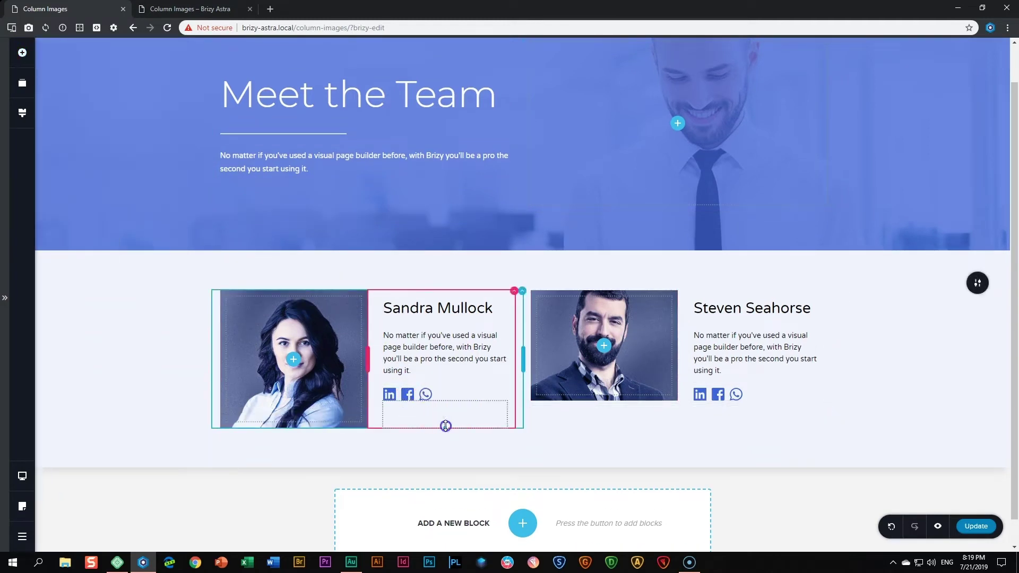
pyautogui.click(975, 526)
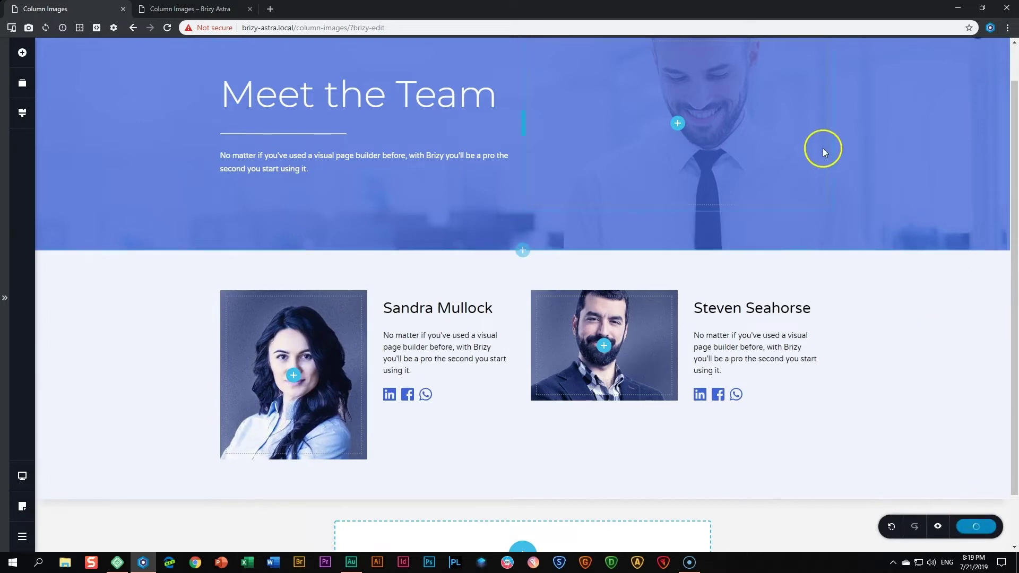
pyautogui.click(233, 9)
pyautogui.click(167, 29)
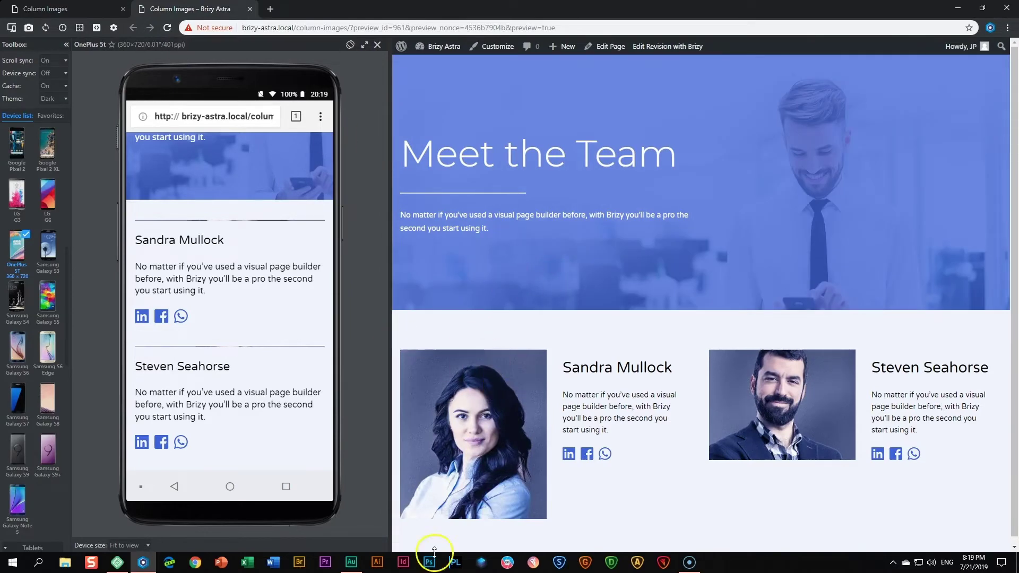
pyautogui.click(45, 9)
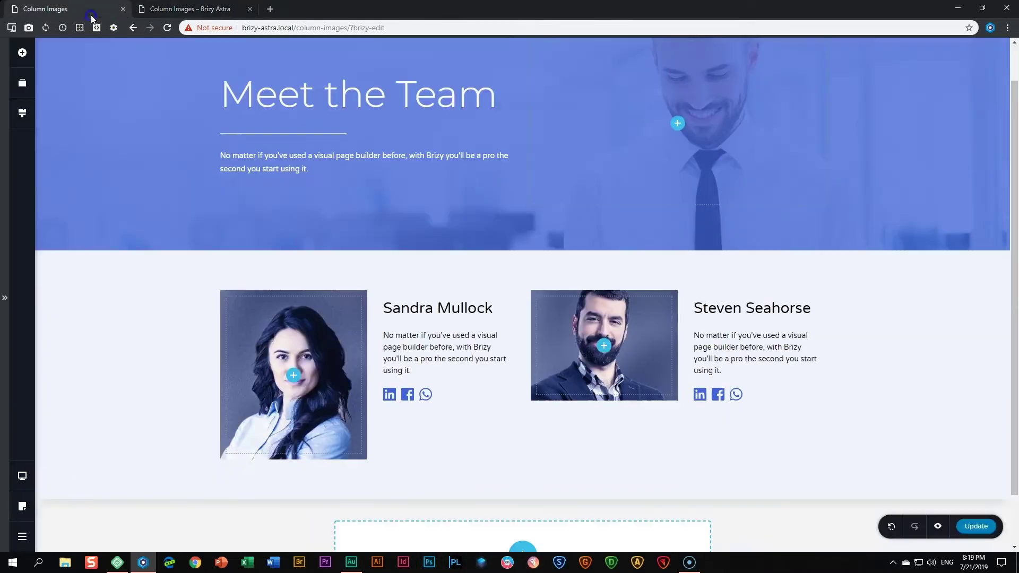
pyautogui.click(211, 7)
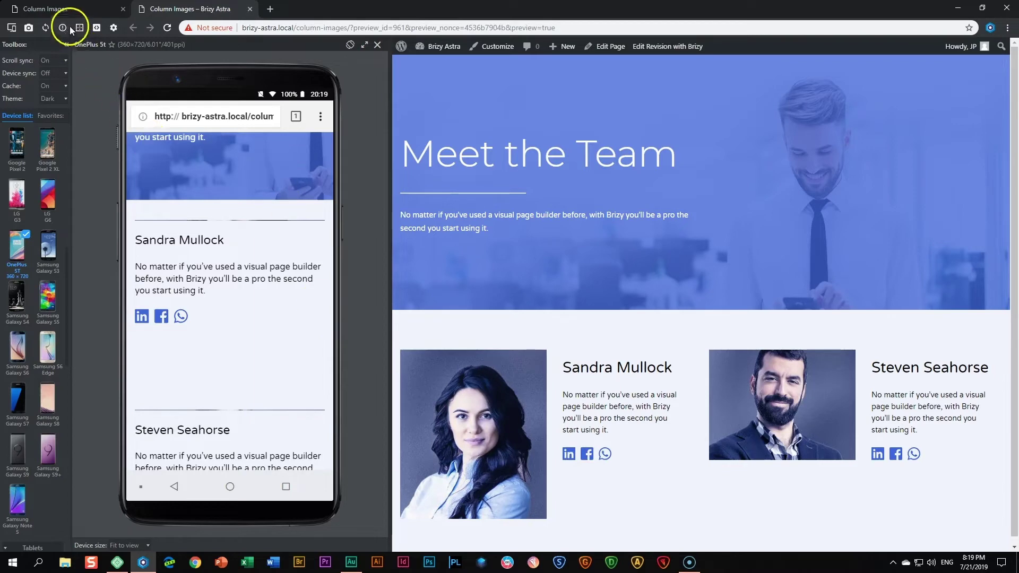
pyautogui.click(67, 9)
pyautogui.moveTo(24, 475)
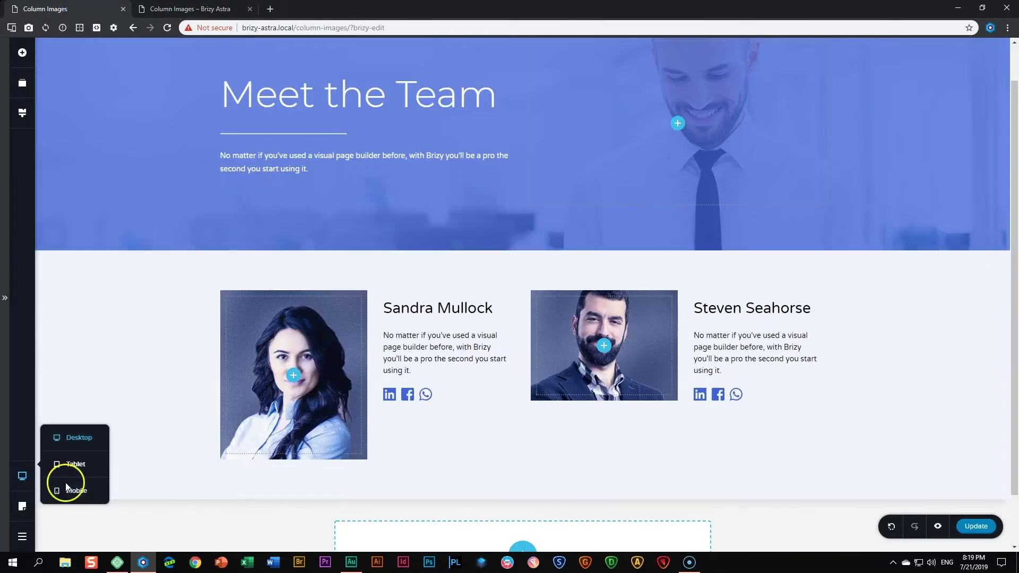
pyautogui.click(69, 488)
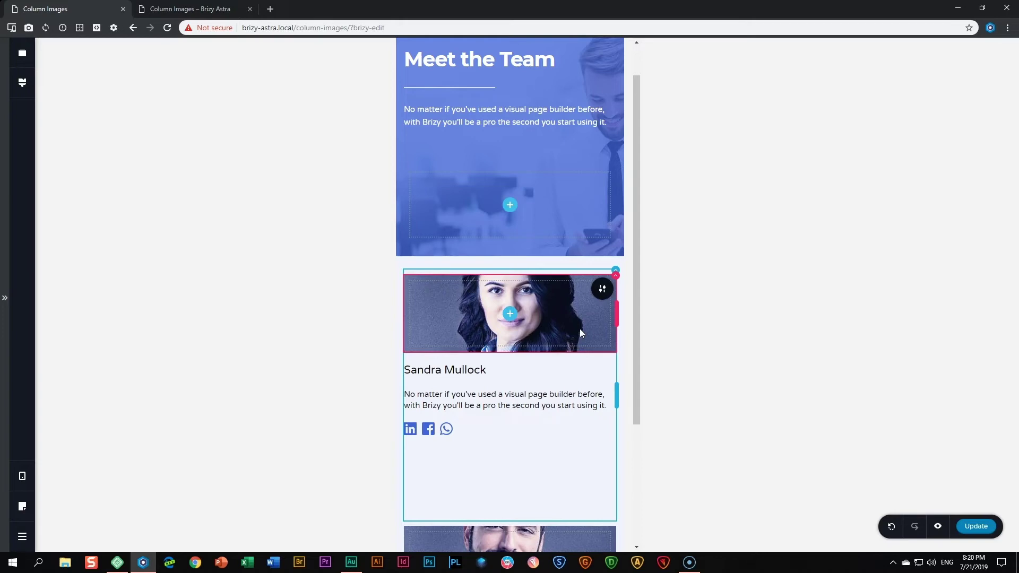
pyautogui.click(214, 9)
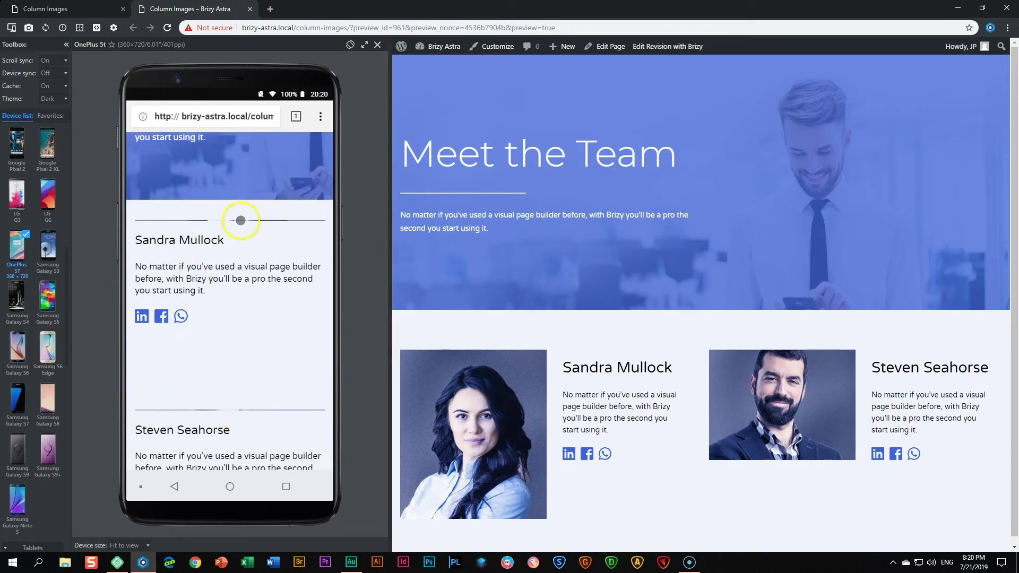
pyautogui.click(93, 8)
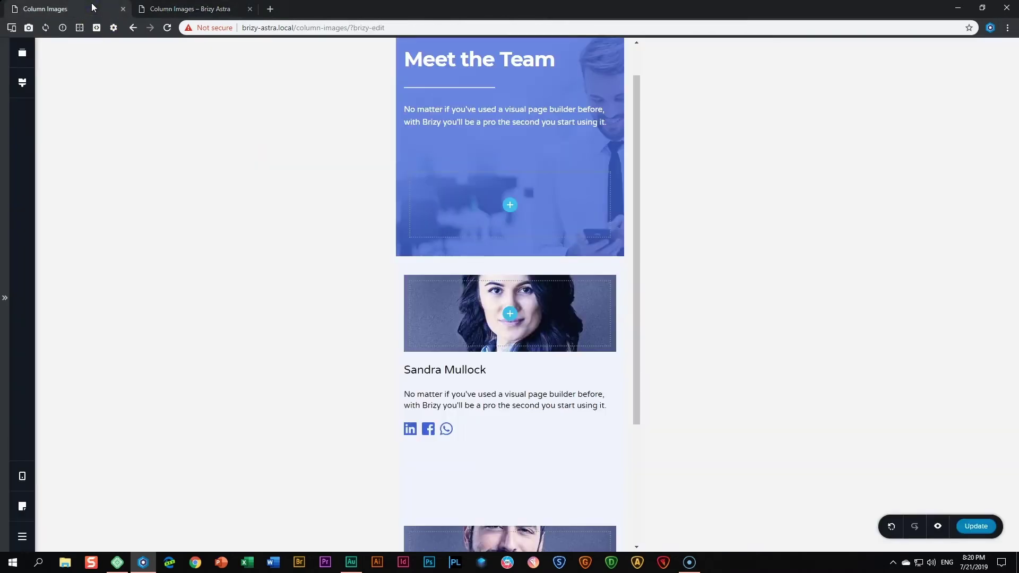
pyautogui.click(23, 476)
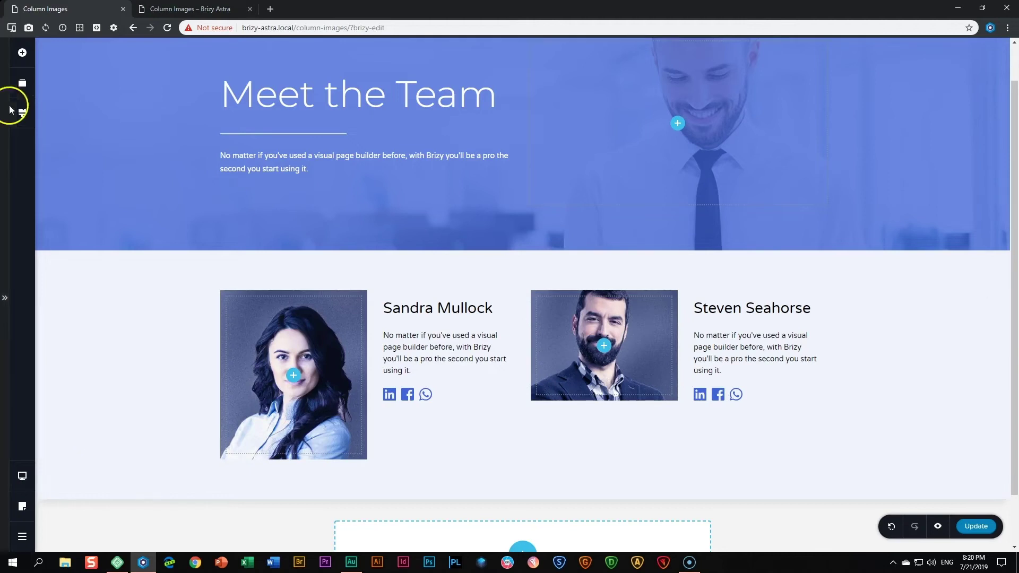
# Step: Delete the empty spacer from Sandra Mullock's column
pyautogui.click(451, 441)
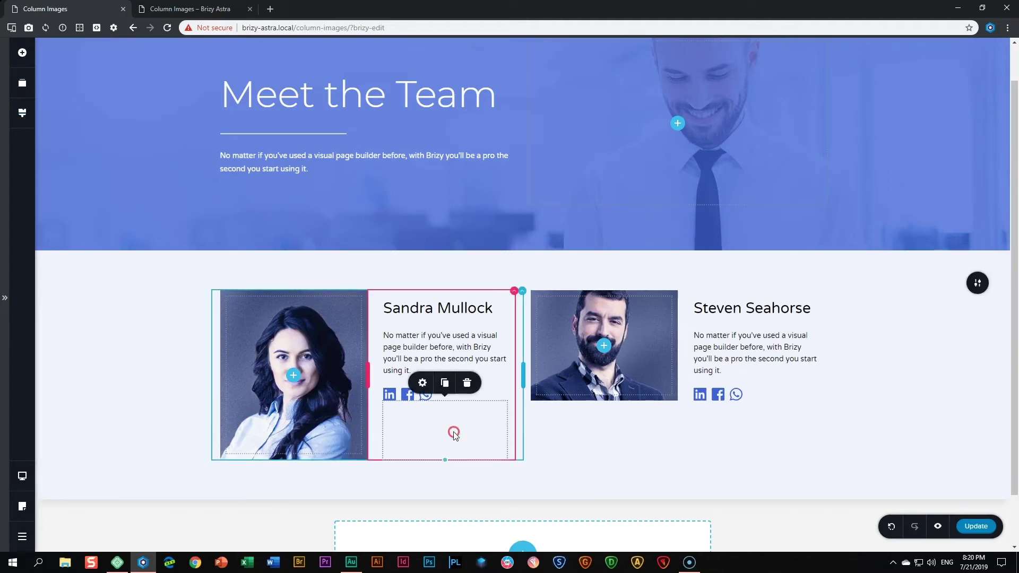
pyautogui.rightClick(453, 433)
pyautogui.click(477, 519)
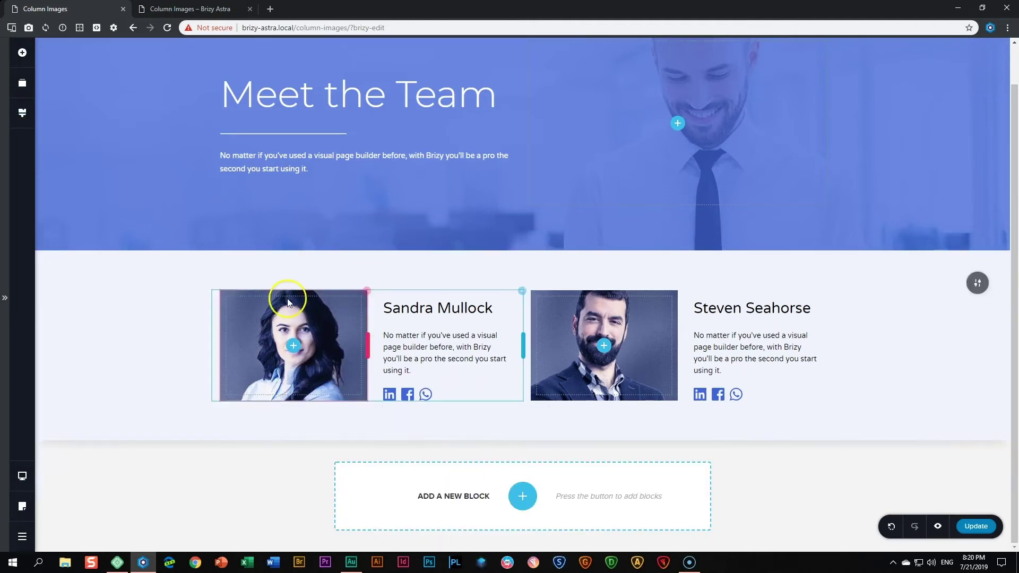
# Step: Reframe the photo in Sandra Mullock's portrait and stretch the image taller
pyautogui.click(22, 52)
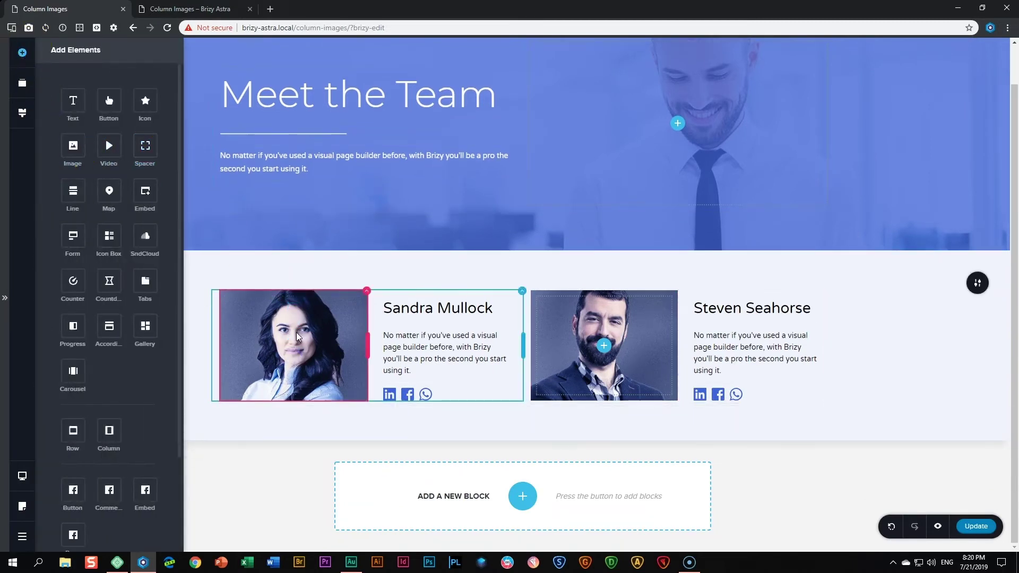
pyautogui.click(295, 313)
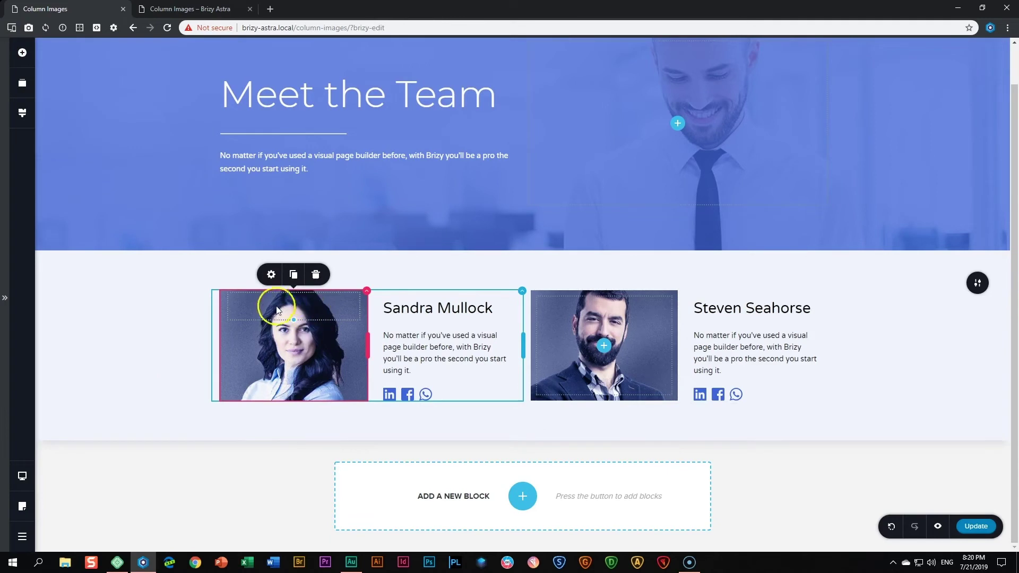
pyautogui.moveTo(293, 320); pyautogui.dragTo(302, 402)
pyautogui.moveTo(296, 300); pyautogui.dragTo(319, 424)
pyautogui.click(624, 359)
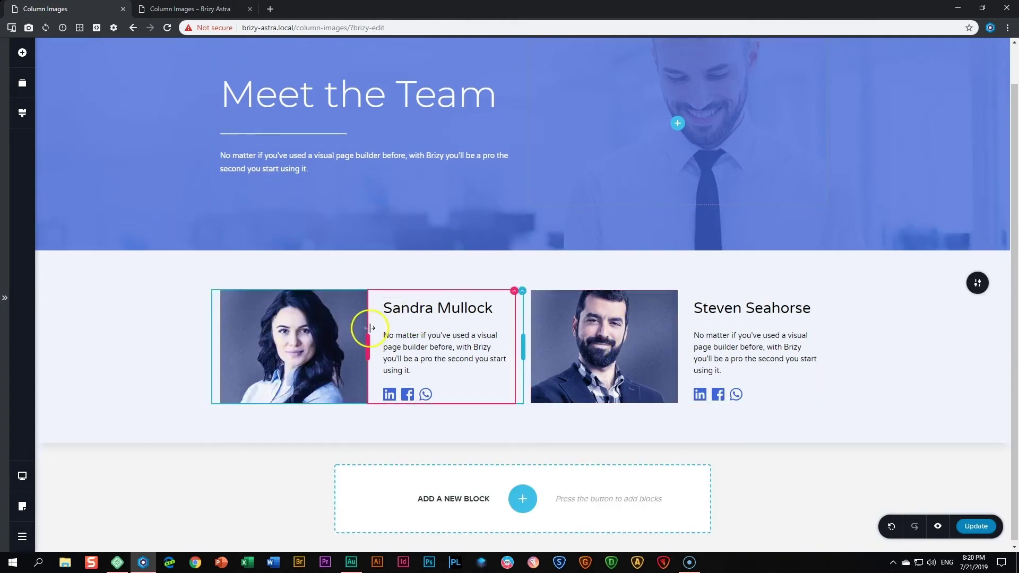
pyautogui.click(24, 476)
pyautogui.click(69, 490)
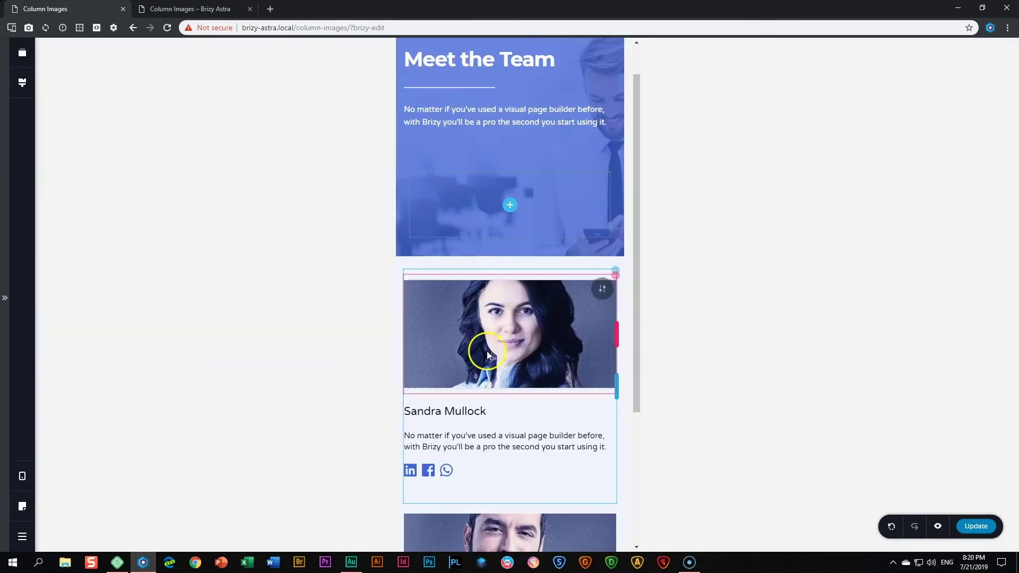
pyautogui.click(516, 334)
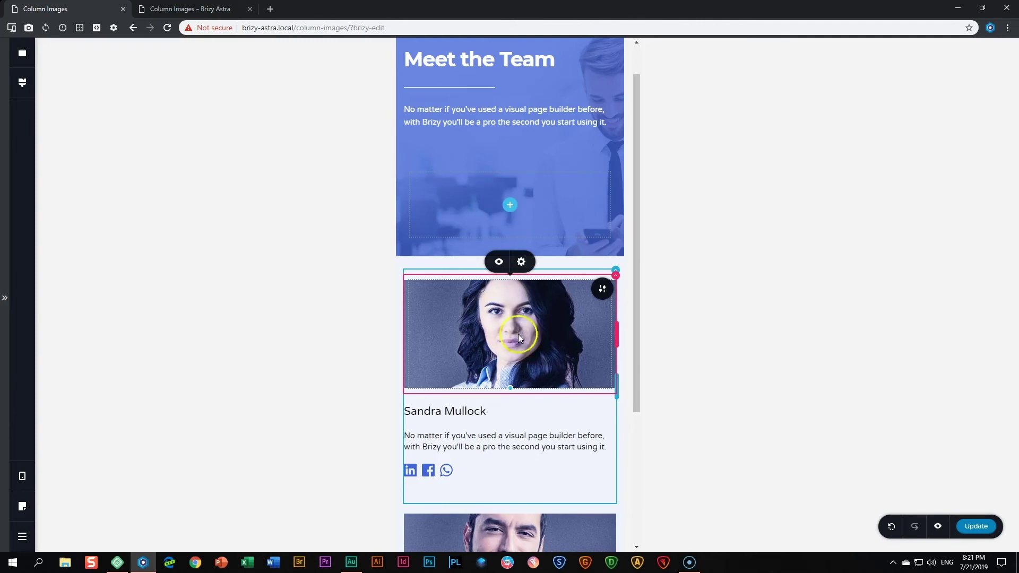
pyautogui.moveTo(511, 388); pyautogui.dragTo(512, 454)
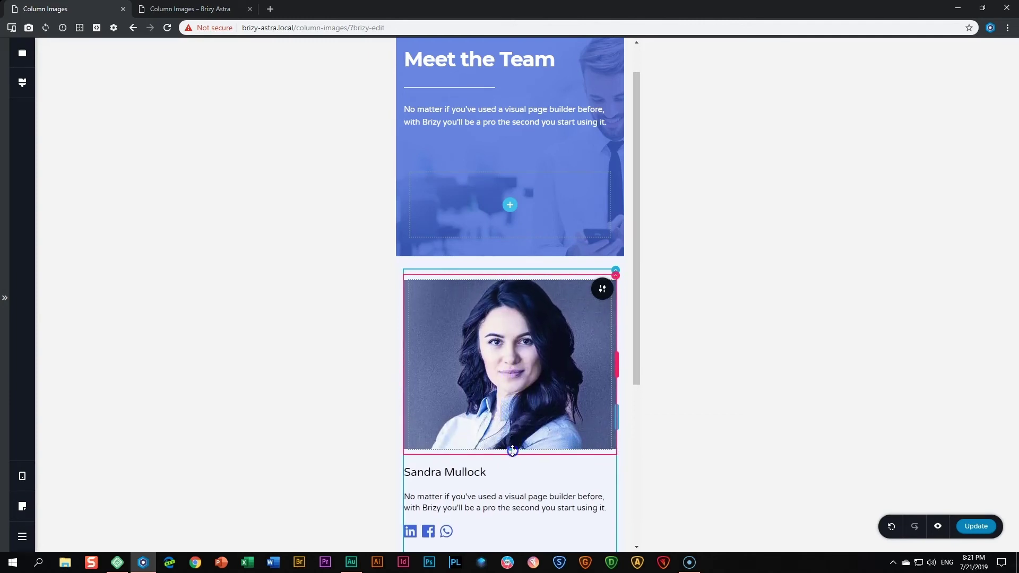
pyautogui.click(521, 262)
pyautogui.scroll(-4, 501, 342)
# Step: Set Steven Seahorse's portrait height to 319 px and save the page
pyautogui.click(515, 398)
pyautogui.click(521, 344)
pyautogui.doubleClick(563, 309)
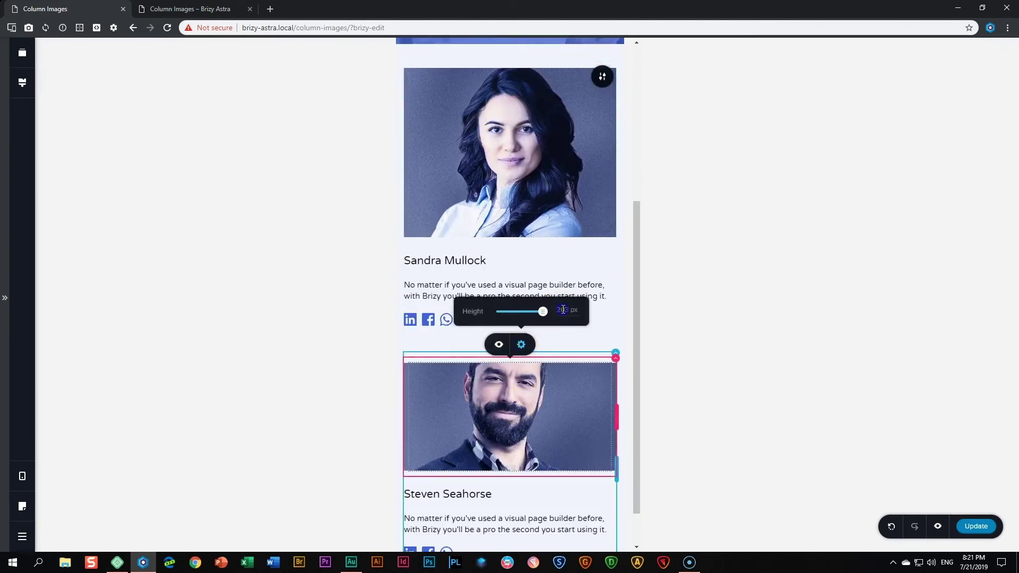
pyautogui.write('319')
pyautogui.press('Return')
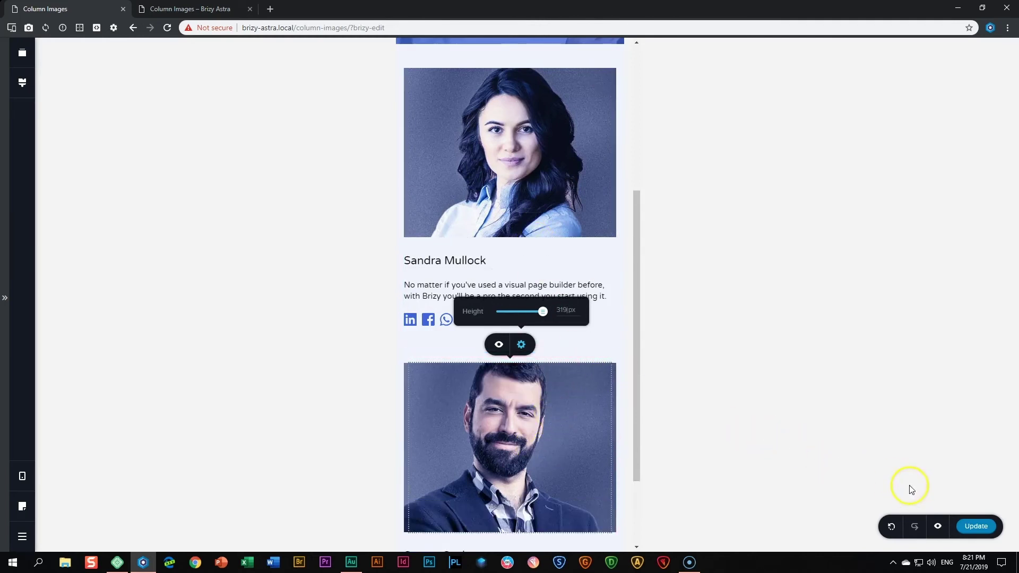
pyautogui.click(965, 527)
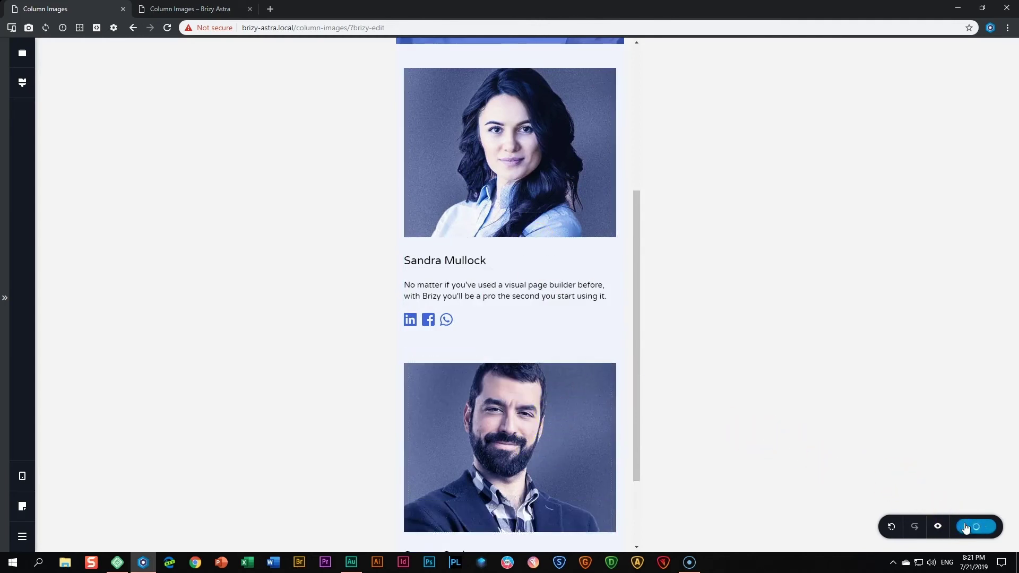
# Step: Check the live phone preview, scrolling through Sandra's and Steven's portrait cards
pyautogui.click(191, 9)
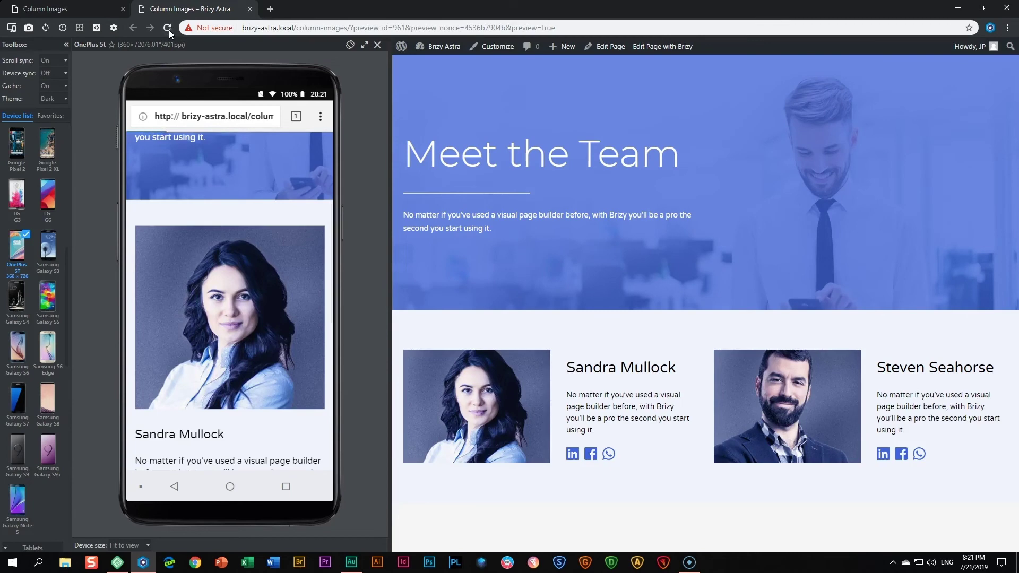
pyautogui.scroll(-4, 216, 329)
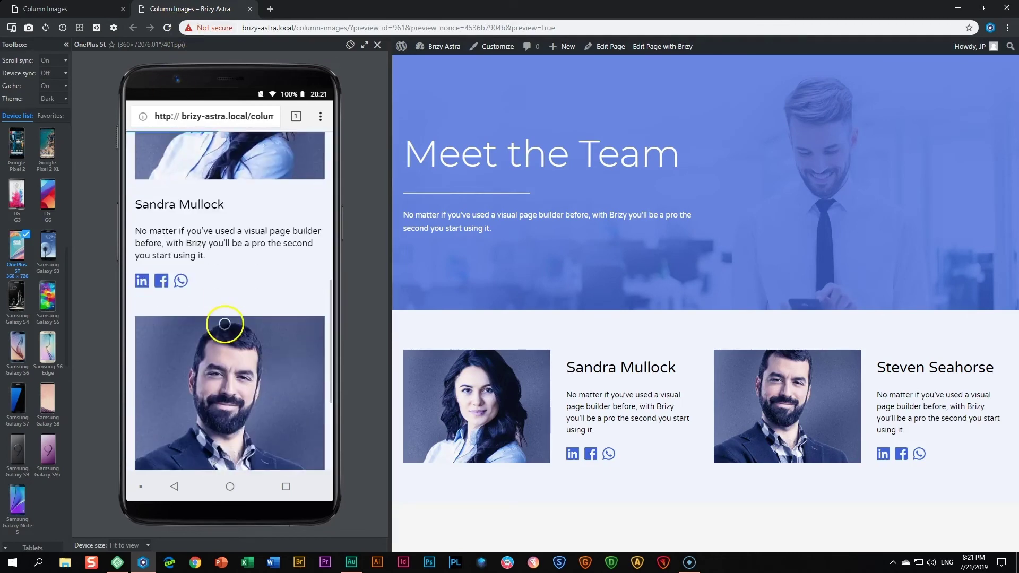
pyautogui.scroll(-3, 233, 272)
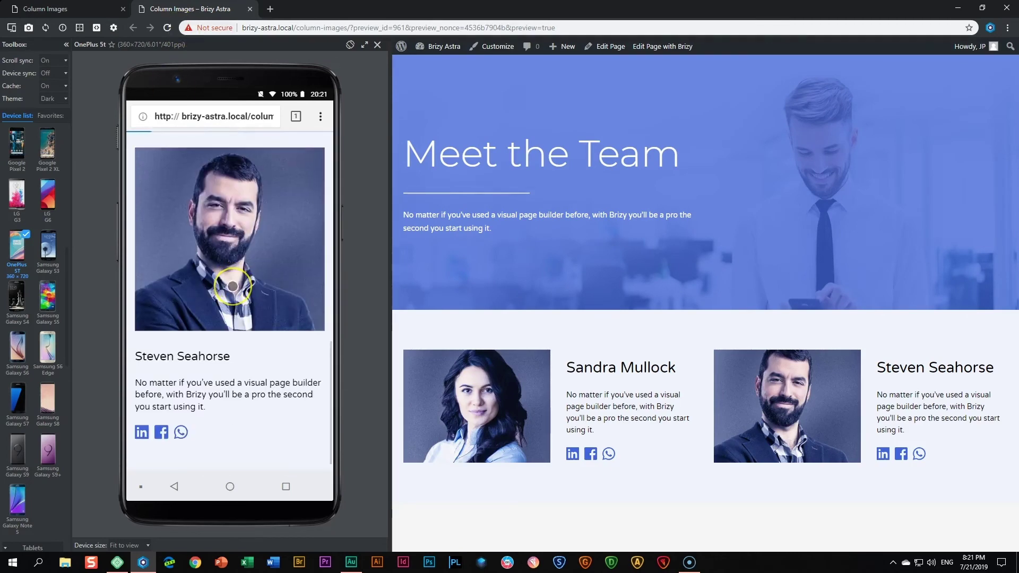
pyautogui.scroll(6, 233, 286)
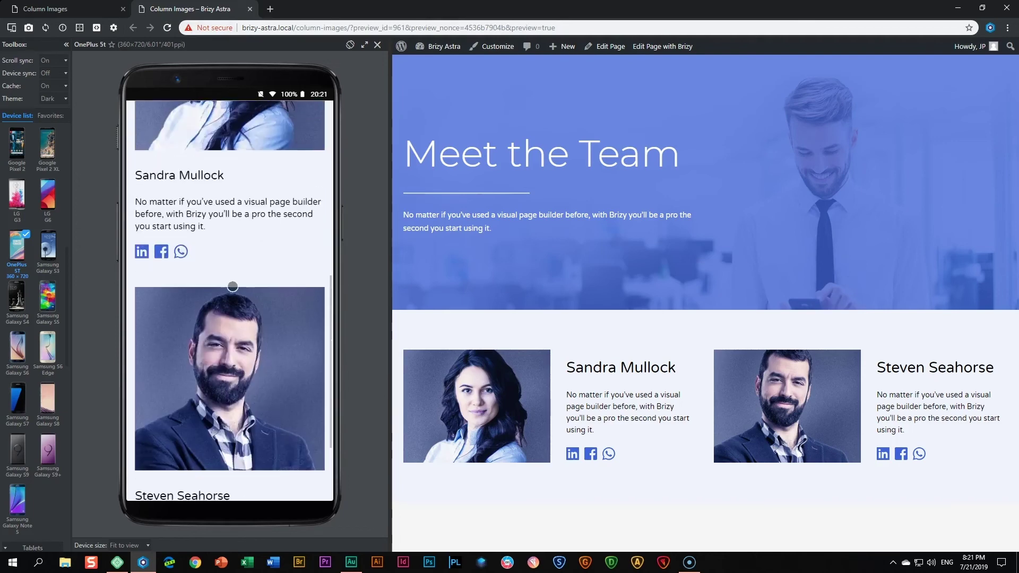
pyautogui.click(74, 9)
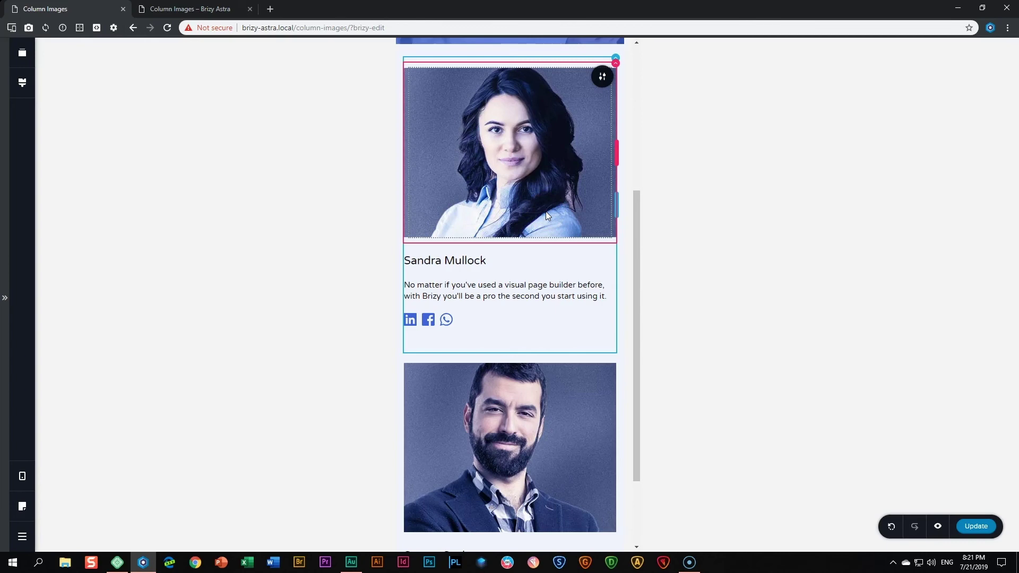
# Step: In the desktop layout, drag Sandra Mullock's portrait taller and open her column's settings
pyautogui.scroll(4, 80, 391)
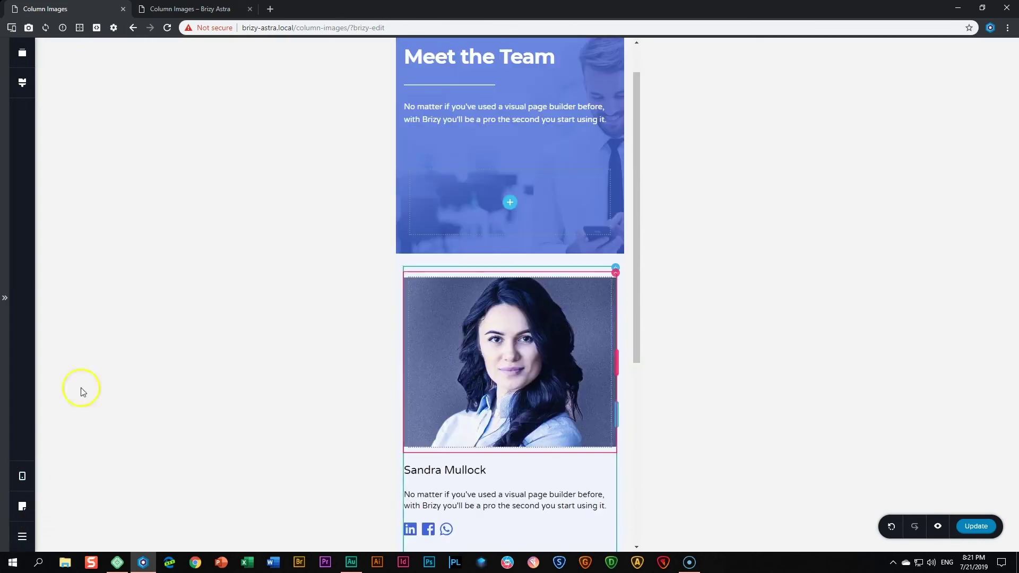
pyautogui.click(33, 484)
pyautogui.click(62, 436)
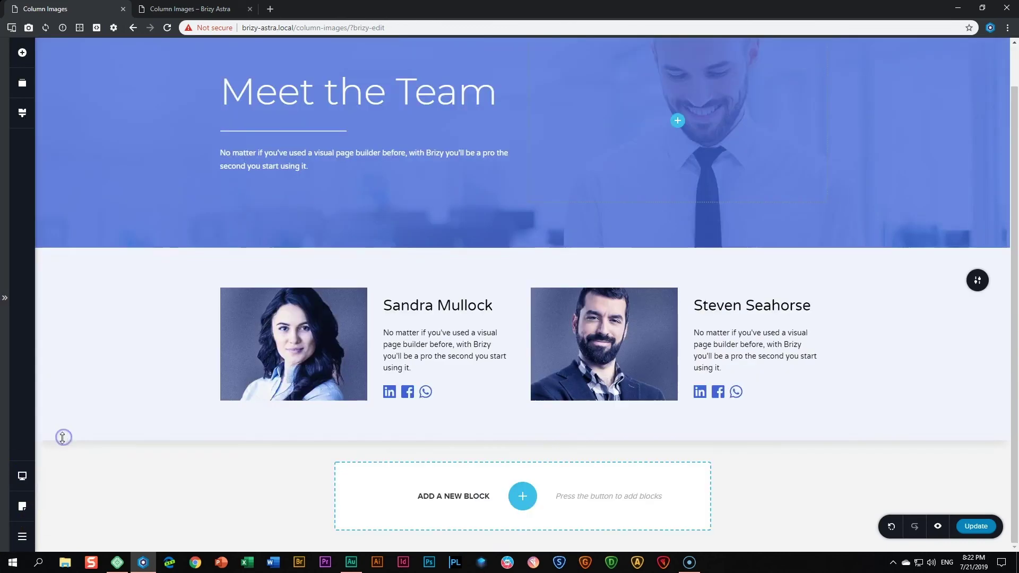
pyautogui.click(278, 356)
pyautogui.moveTo(292, 399); pyautogui.dragTo(293, 461)
pyautogui.click(514, 287)
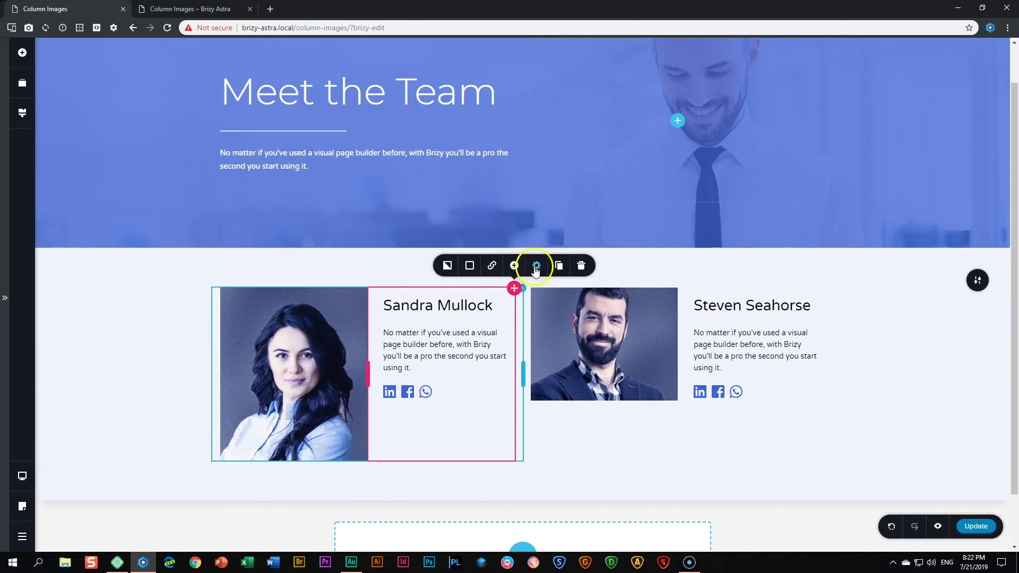